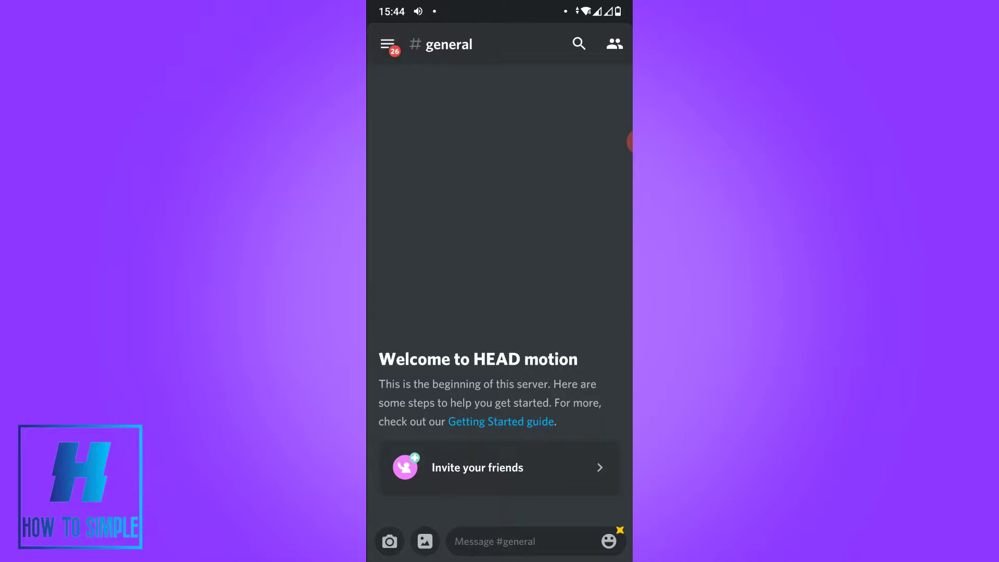
Show the member list for #general
{"action": "left_click", "coordinate": [615, 43]}
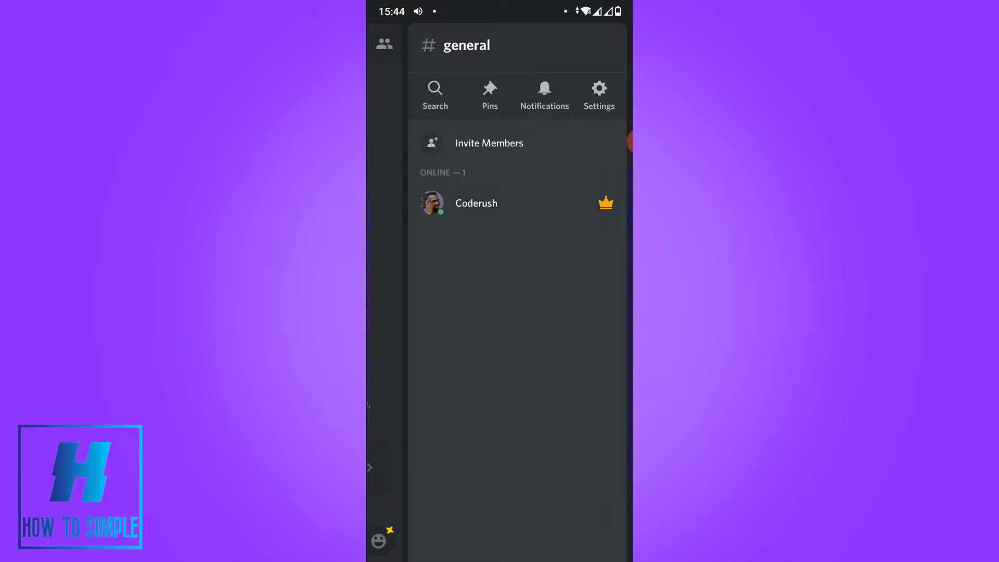
Go to the phone's recent-apps overview
{"action": "left_click_drag", "start_coordinate": [499, 556], "coordinate": [499, 351]}
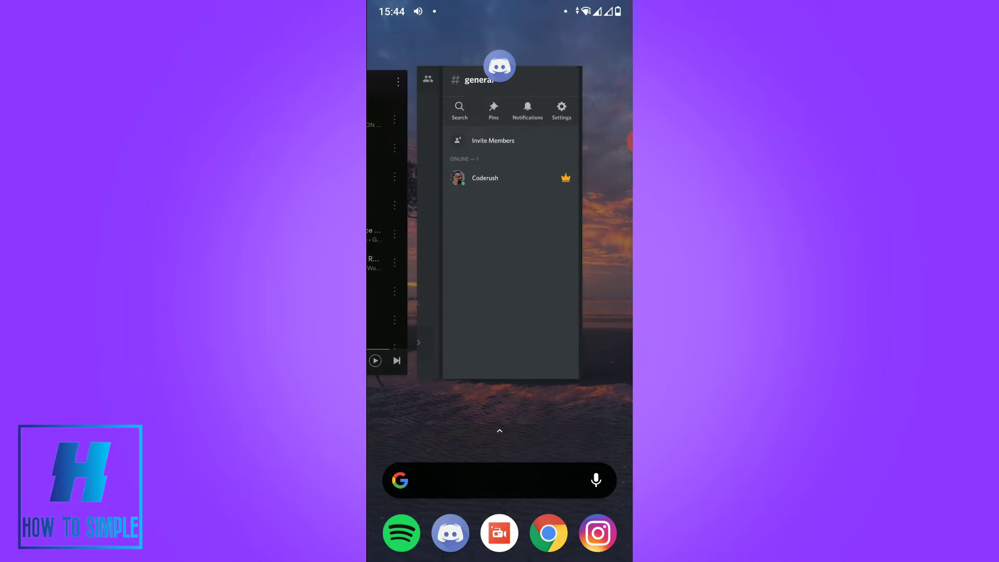
Switch to Spotify, play ROCKSTAR from Op herhaling, and return to Discord's #general
{"action": "left_click_drag", "start_coordinate": [437, 234], "coordinate": [546, 234]}
{"action": "left_click", "coordinate": [500, 234]}
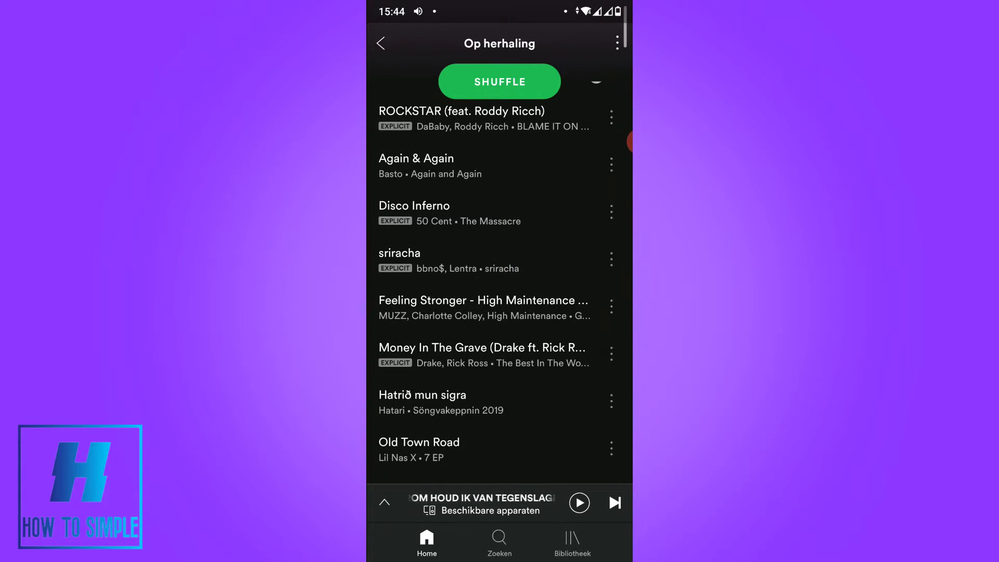
{"action": "scroll", "coordinate": [499, 297], "scroll_direction": "up", "scroll_amount": 1}
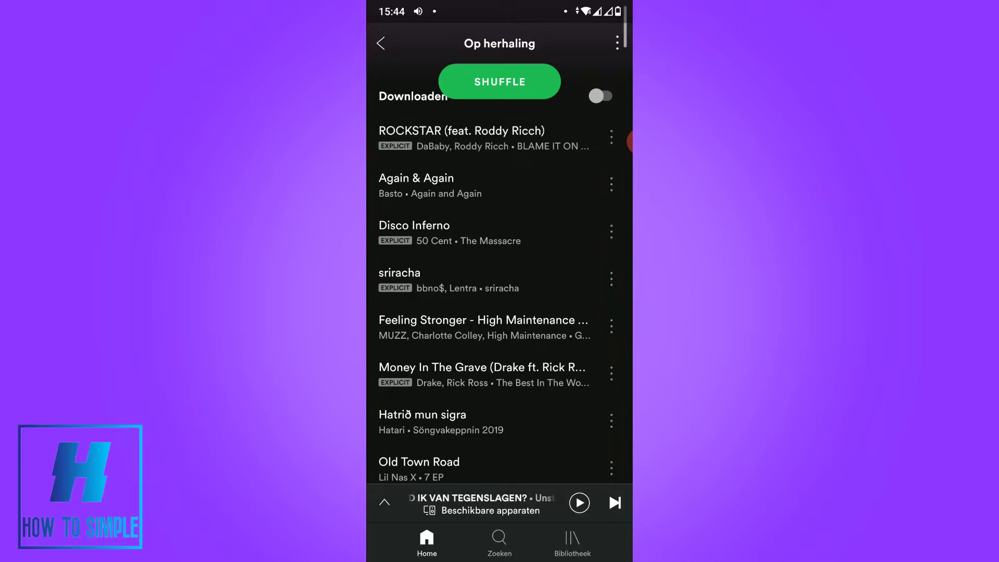
{"action": "left_click", "coordinate": [461, 137]}
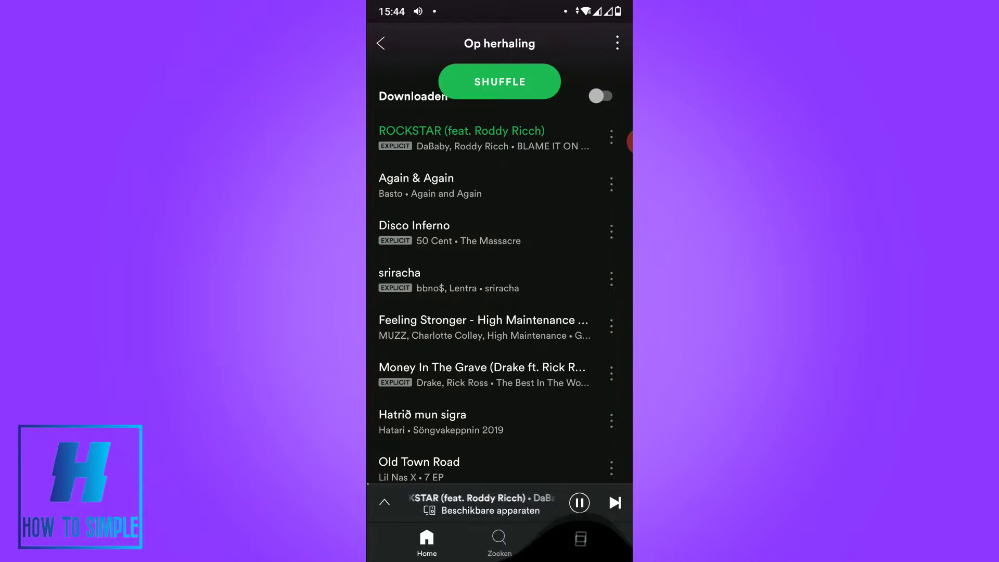
{"action": "left_click_drag", "start_coordinate": [499, 555], "coordinate": [500, 390]}
{"action": "left_click_drag", "start_coordinate": [437, 235], "coordinate": [593, 234]}
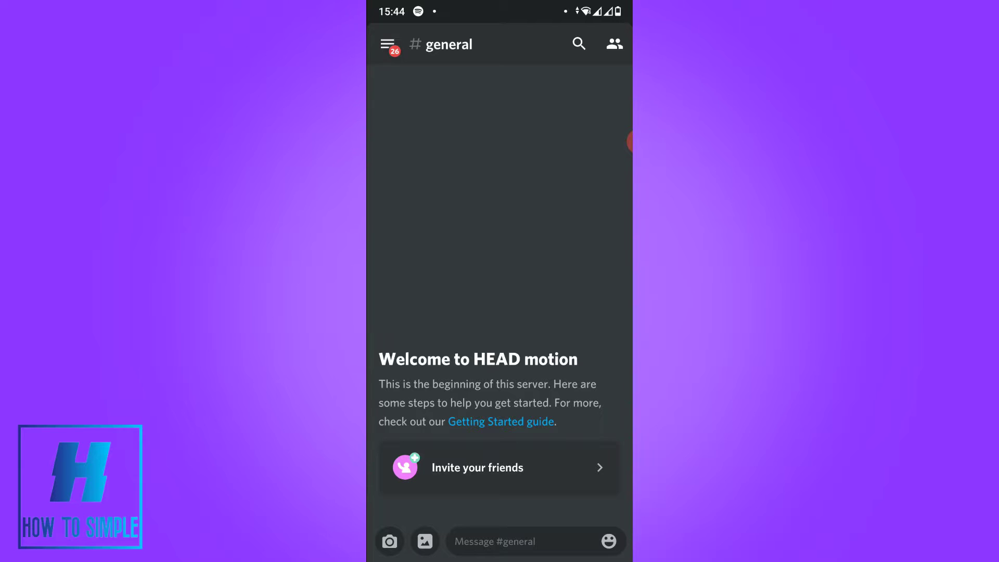
{"action": "left_click", "coordinate": [614, 44]}
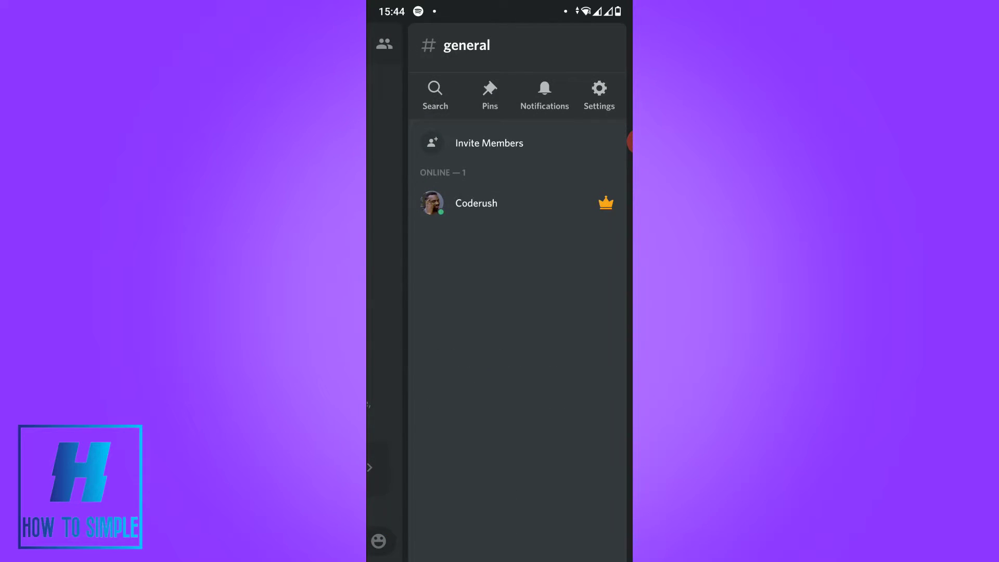
{"action": "left_click", "coordinate": [476, 203]}
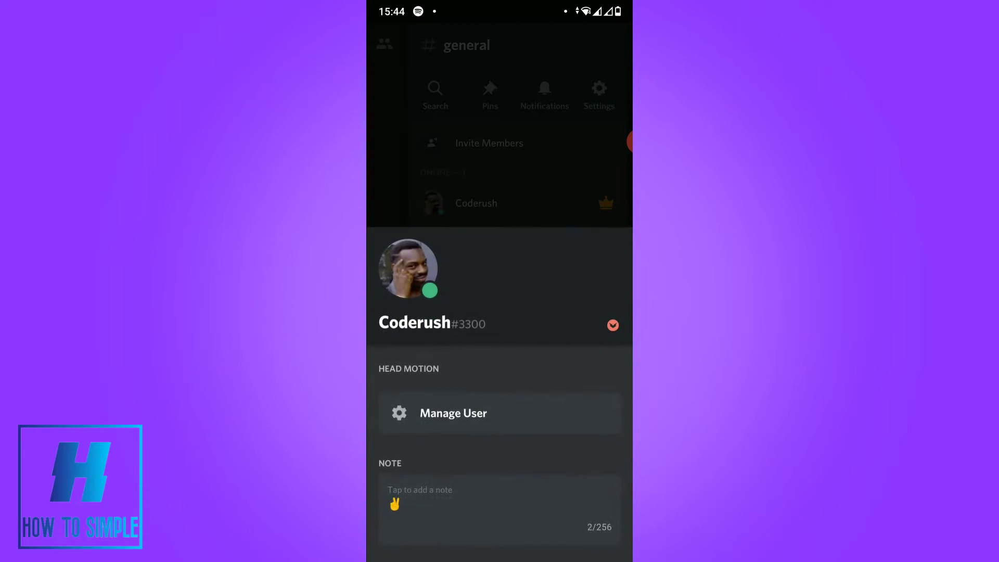
{"action": "key", "text": "Escape"}
{"action": "key", "text": "Escape"}
{"action": "left_click", "coordinate": [614, 45]}
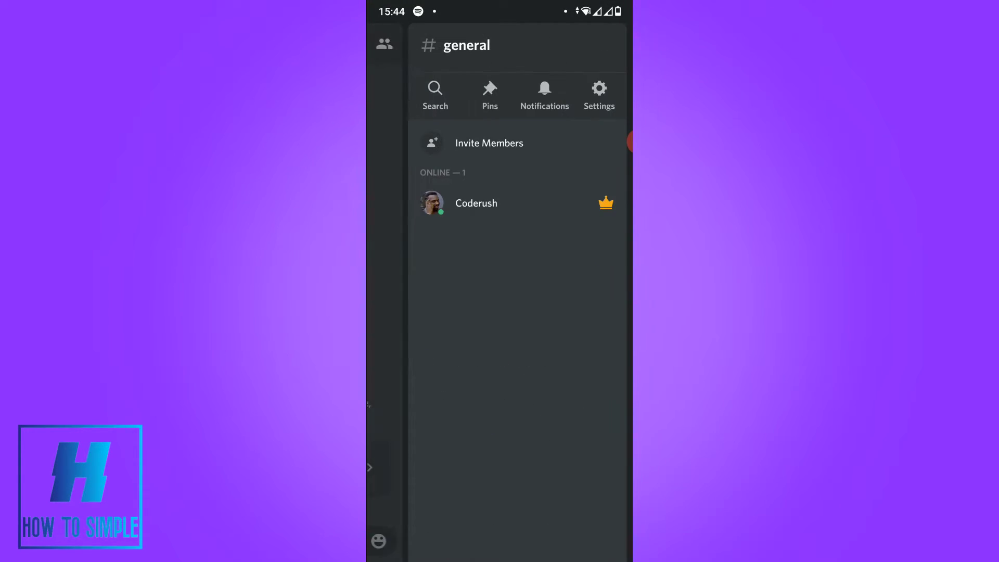
{"action": "key", "text": "Escape"}
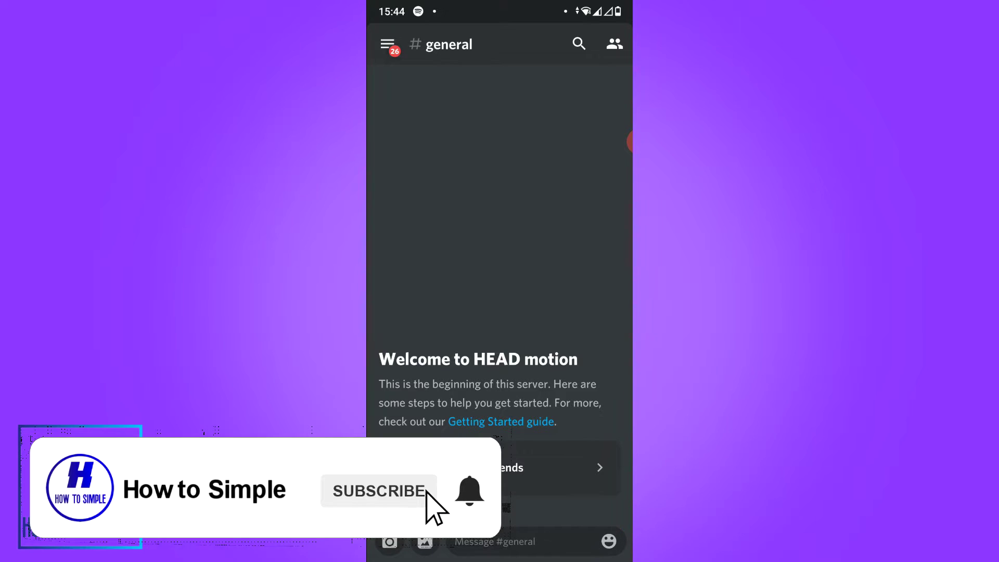
{"action": "left_click", "coordinate": [388, 45]}
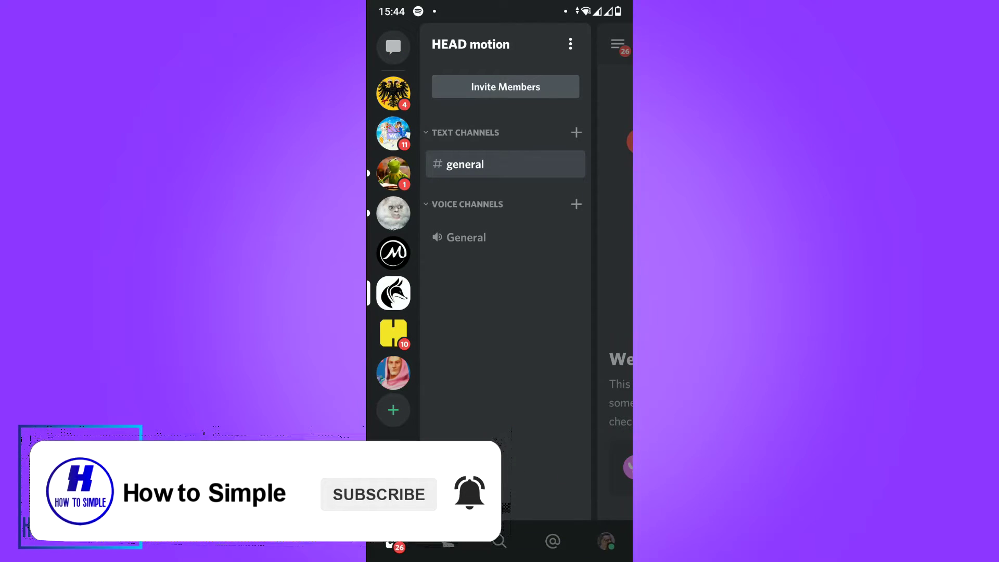
Open User Settings from your avatar and go to its Connections page
{"action": "left_click", "coordinate": [606, 541]}
{"action": "scroll", "coordinate": [500, 312], "scroll_direction": "down", "scroll_amount": 2}
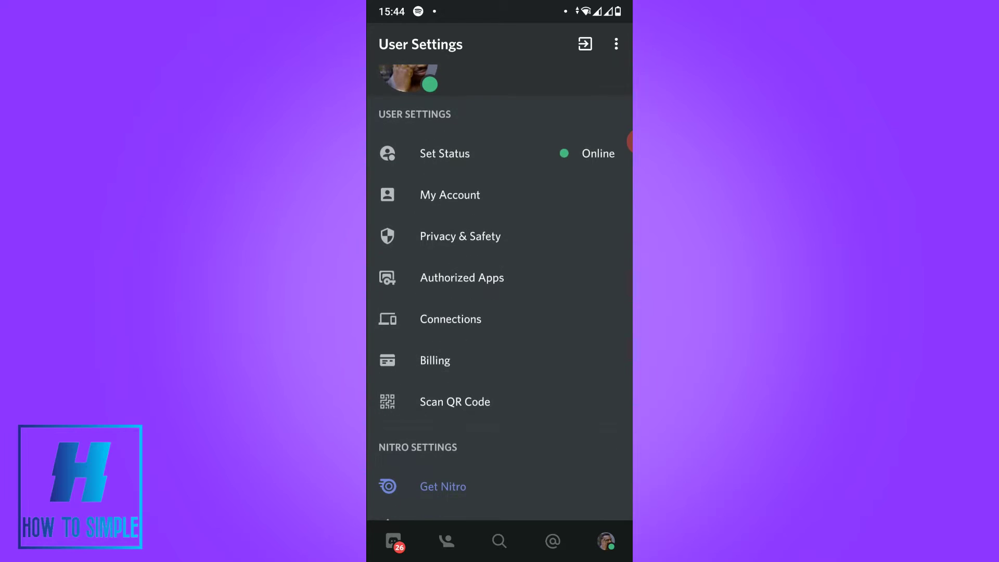
{"action": "scroll", "coordinate": [500, 312], "scroll_direction": "up", "scroll_amount": 1}
{"action": "scroll", "coordinate": [500, 313], "scroll_direction": "down", "scroll_amount": 3}
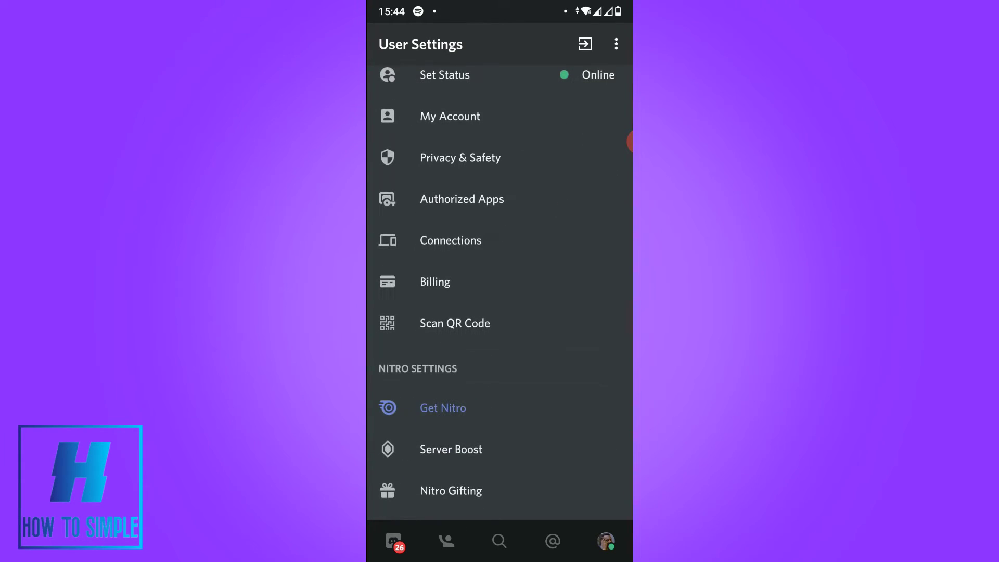
{"action": "scroll", "coordinate": [500, 312], "scroll_direction": "down", "scroll_amount": 2}
{"action": "scroll", "coordinate": [499, 312], "scroll_direction": "up", "scroll_amount": 3}
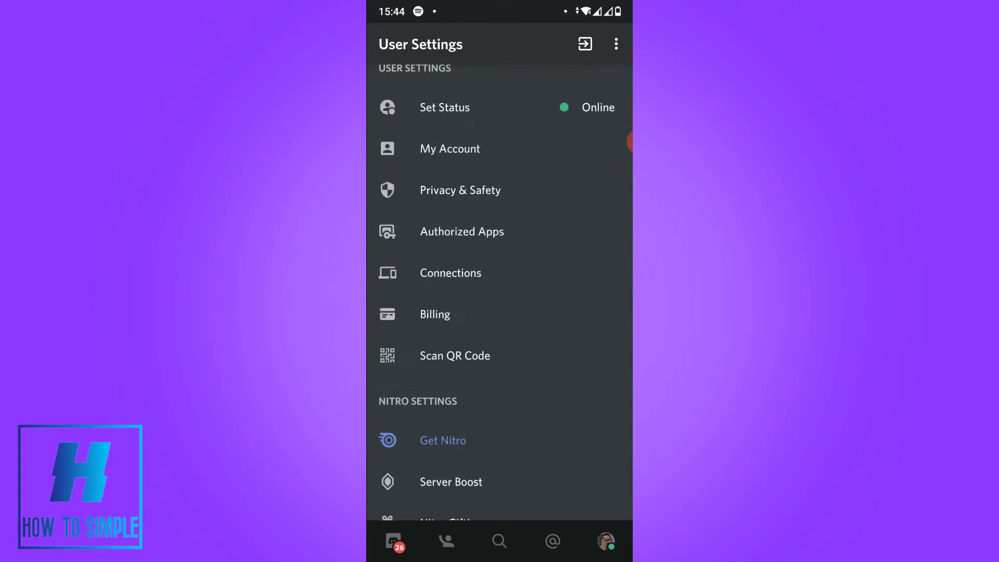
{"action": "left_click", "coordinate": [450, 273]}
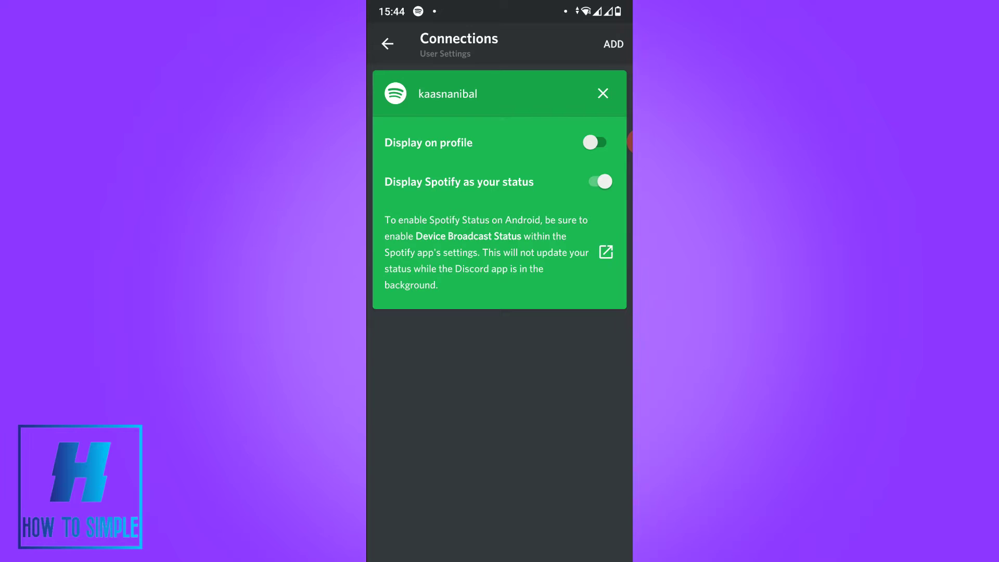
Turn on 'Display on profile' on the Spotify connection card
{"action": "left_click", "coordinate": [598, 142]}
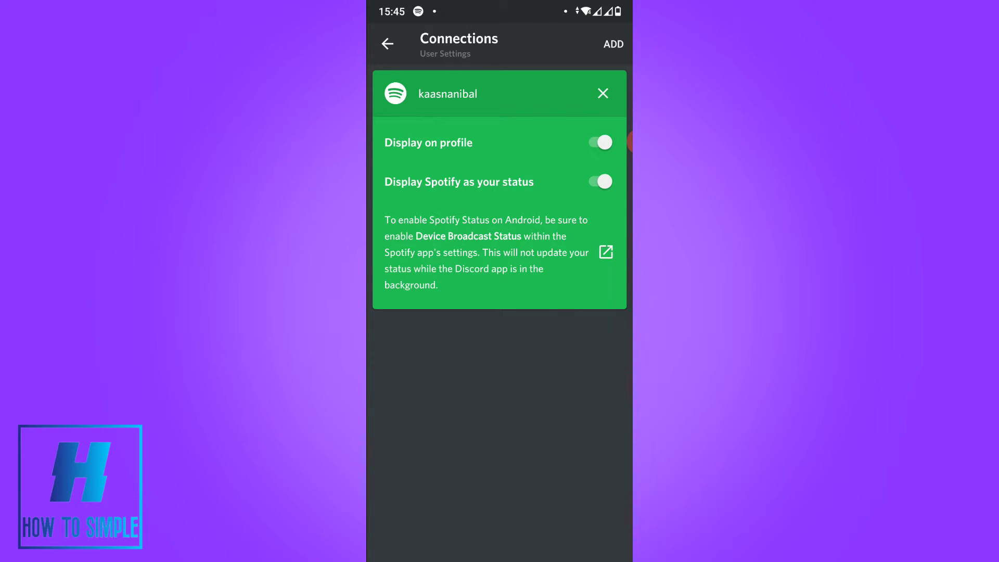